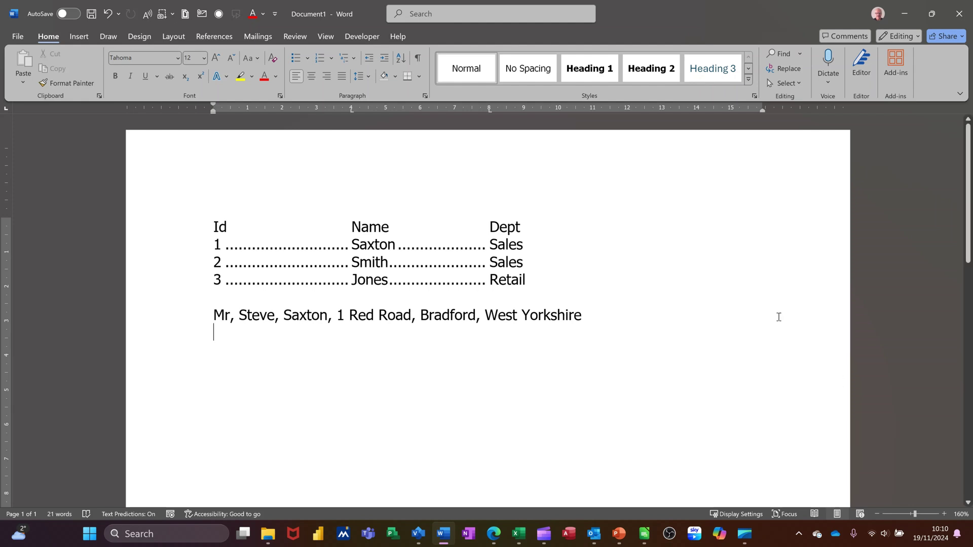
Select all four lines of the tabbed Id/Name/Dept list and bring up Insert's Table menu.
{"action": "left_click_drag", "start_coordinate": [212, 225], "coordinate": [508, 275]}
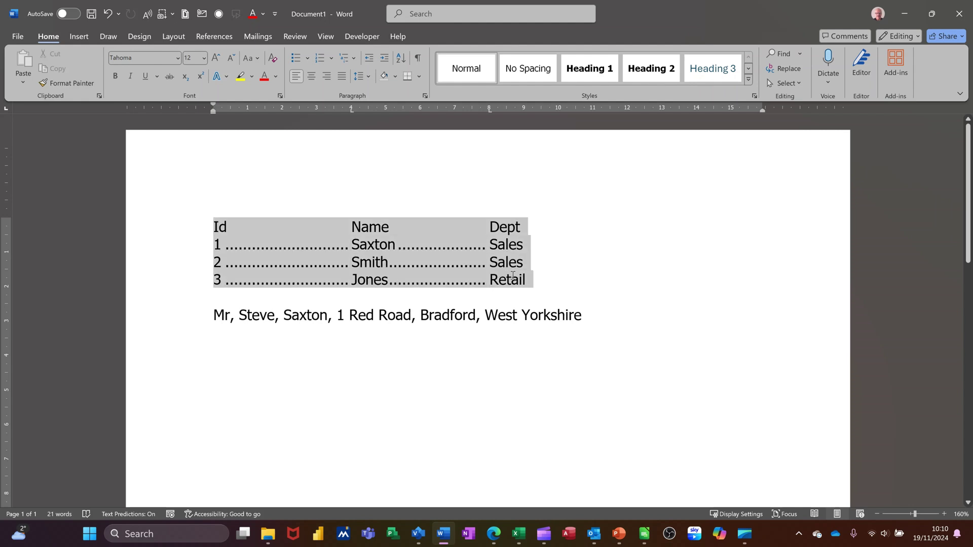
{"action": "left_click_drag", "start_coordinate": [397, 249], "coordinate": [398, 249]}
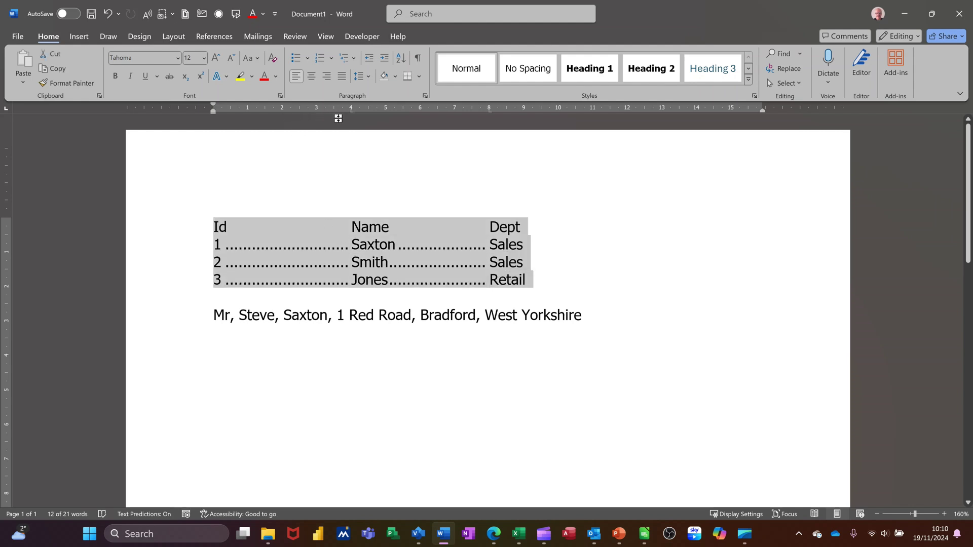
{"action": "left_click", "coordinate": [338, 235]}
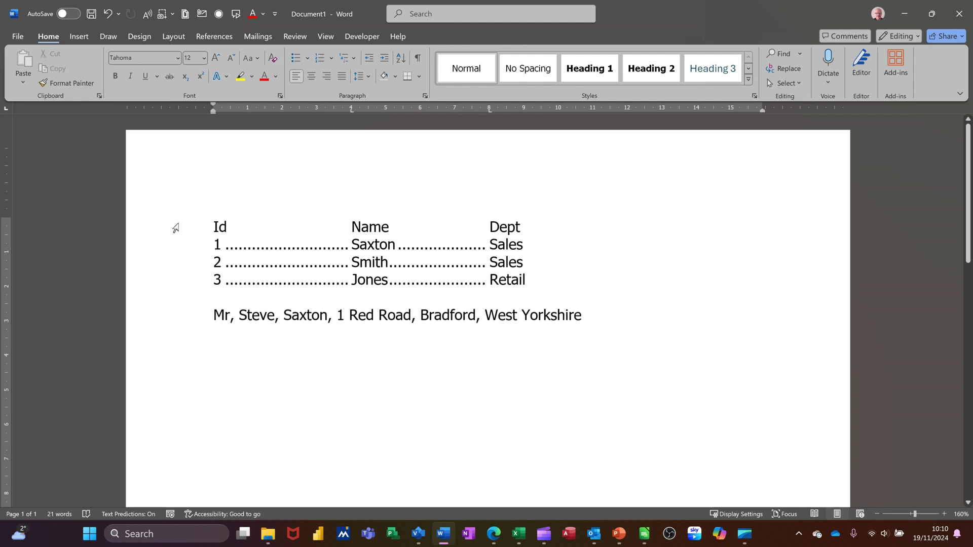
{"action": "left_click_drag", "start_coordinate": [176, 231], "coordinate": [180, 281]}
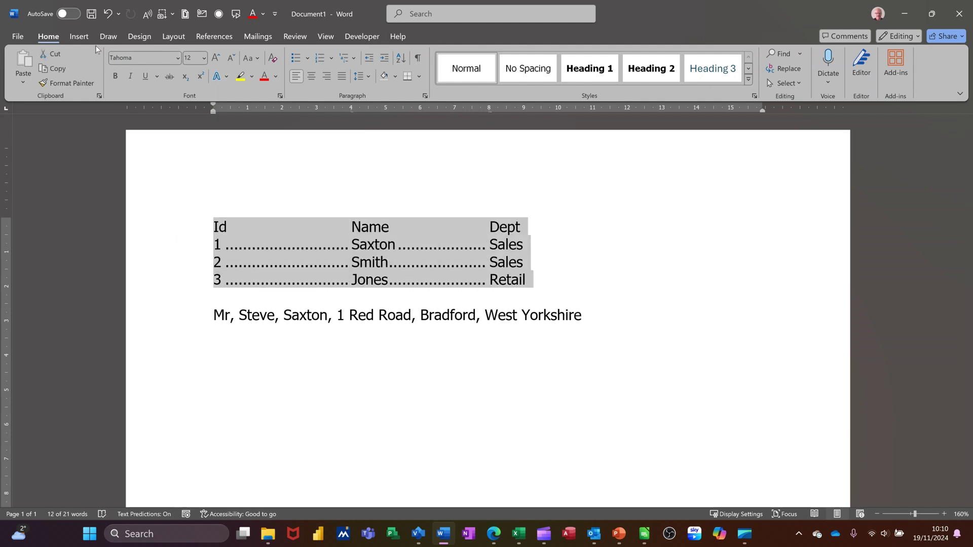
{"action": "left_click", "coordinate": [80, 37]}
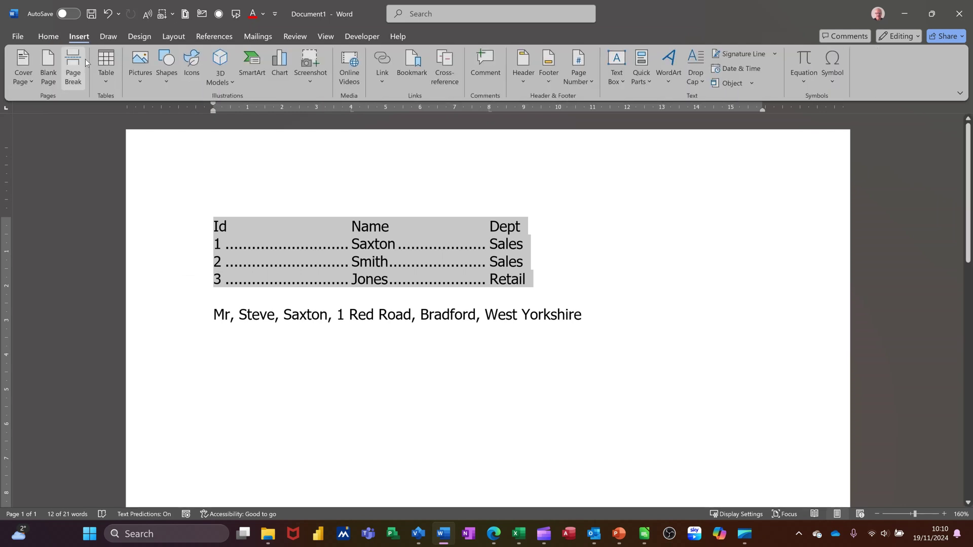
{"action": "left_click", "coordinate": [105, 82]}
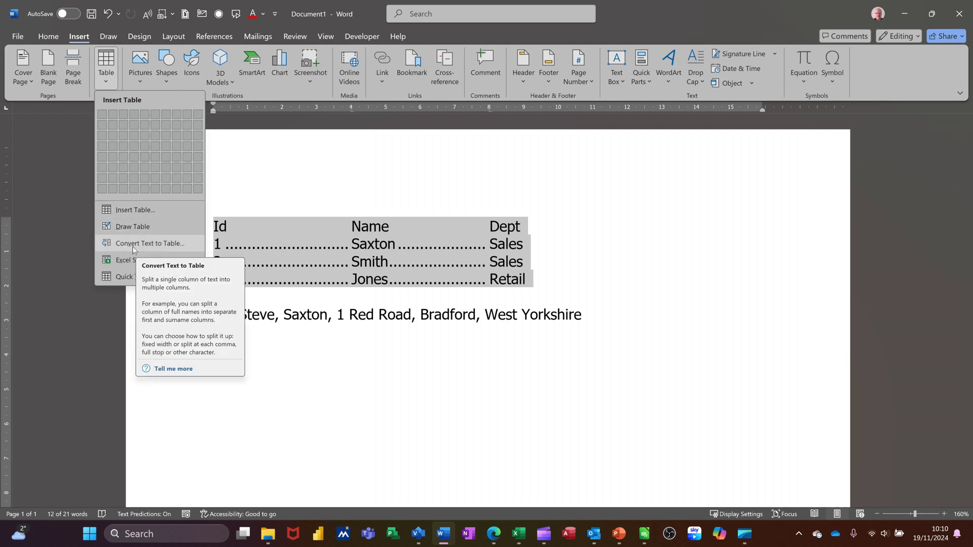
Convert the list into a 3-column table separated at tabs, autofitted to contents.
{"action": "left_click", "coordinate": [160, 248]}
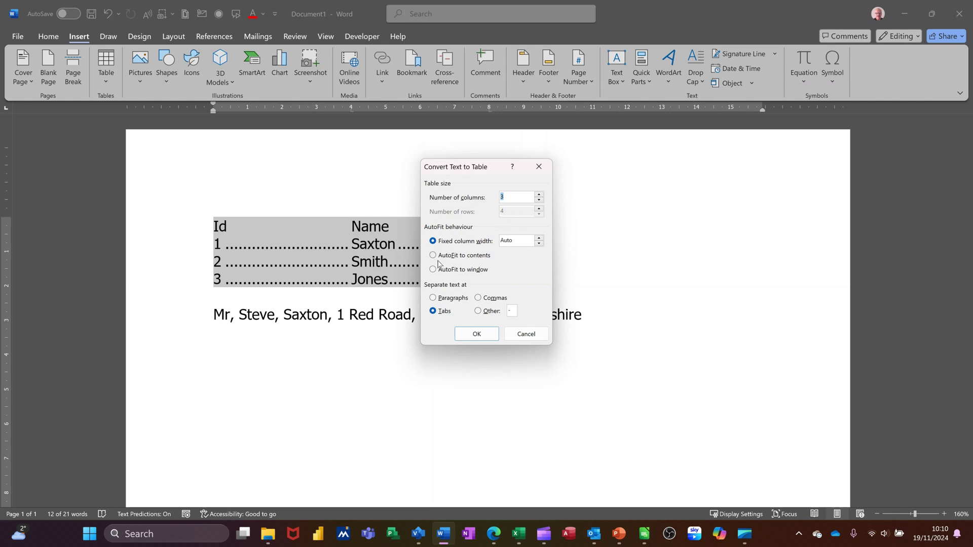
{"action": "left_click", "coordinate": [440, 257]}
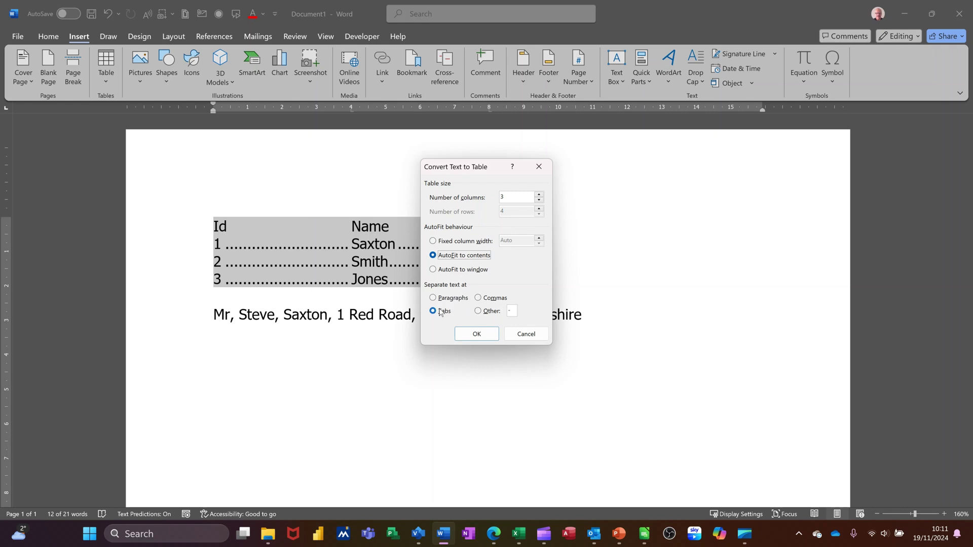
{"action": "left_click", "coordinate": [471, 336]}
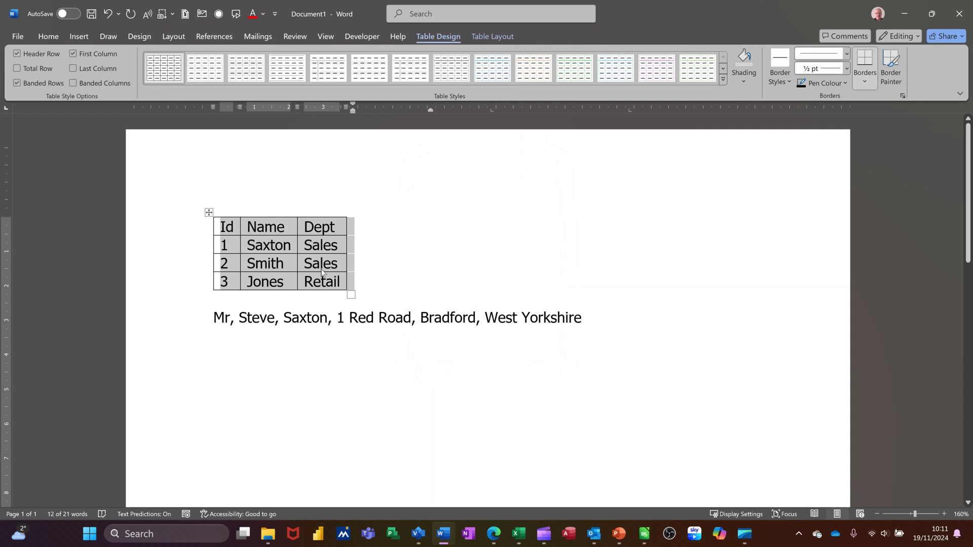
Undo the autofit table and reconvert the list with fixed 2 cm column widths.
{"action": "key", "text": "ctrl+z"}
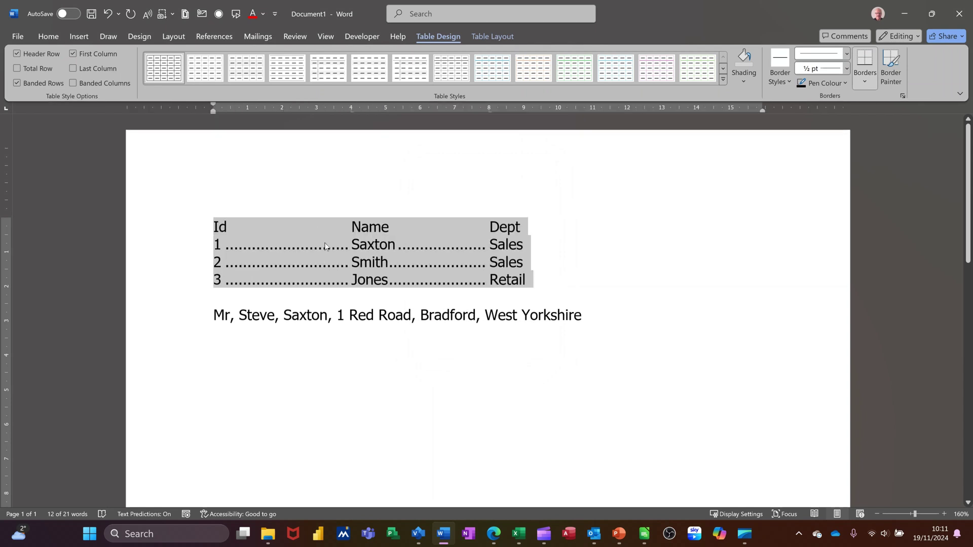
{"action": "left_click", "coordinate": [79, 35]}
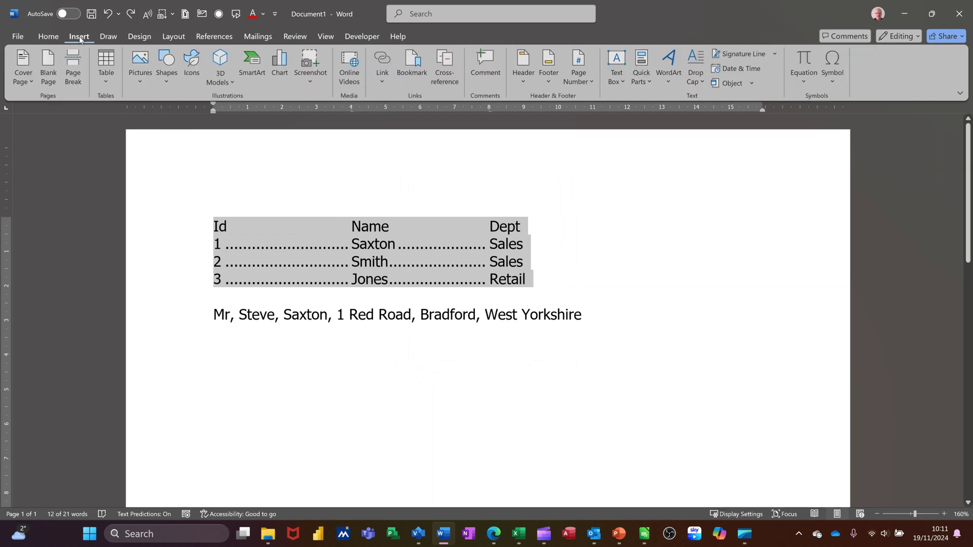
{"action": "left_click", "coordinate": [100, 81]}
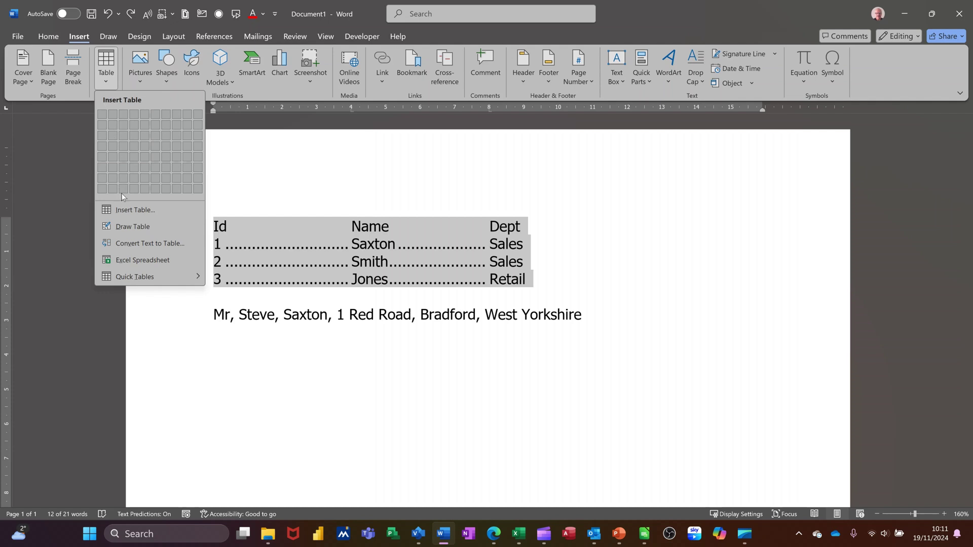
{"action": "left_click", "coordinate": [139, 245]}
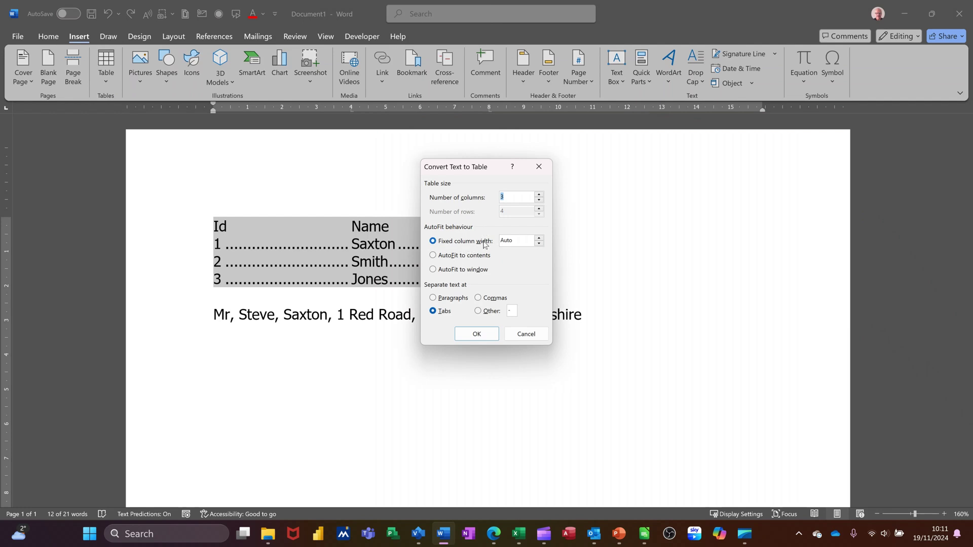
{"action": "left_click", "coordinate": [539, 239]}
{"action": "left_click", "coordinate": [538, 239]}
{"action": "left_click", "coordinate": [538, 239]}
{"action": "left_click", "coordinate": [539, 239]}
{"action": "left_click", "coordinate": [538, 239]}
{"action": "left_click", "coordinate": [475, 334]}
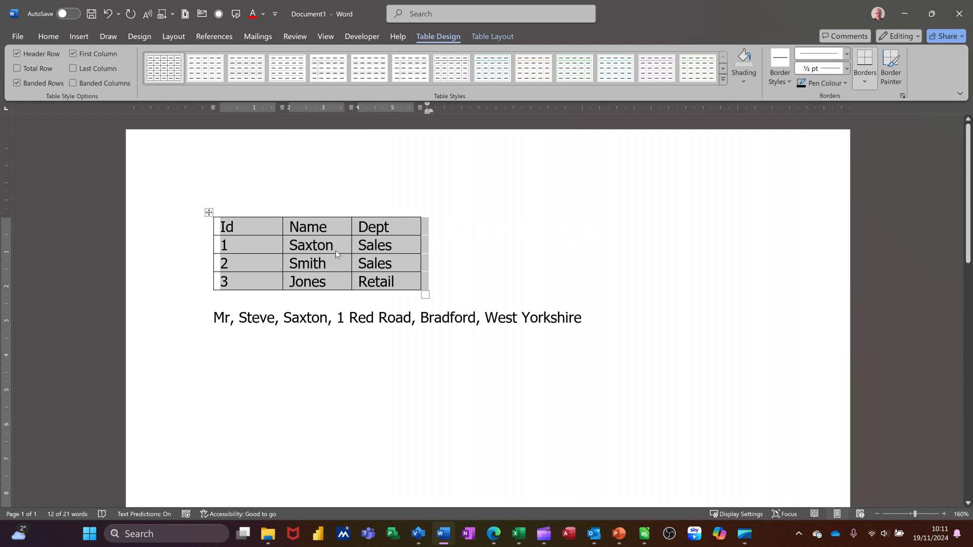
Convert the address line into a 6-column table split at commas.
{"action": "left_click", "coordinate": [190, 320]}
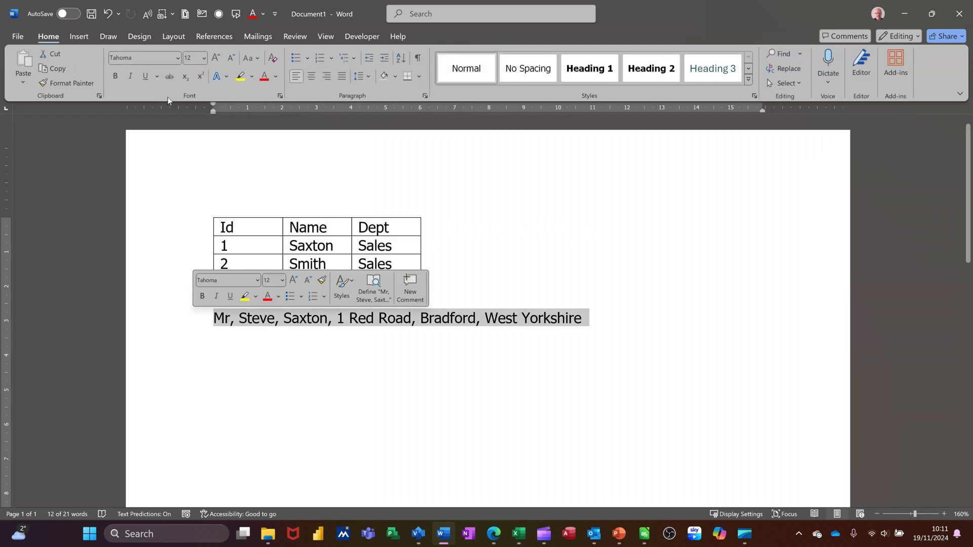
{"action": "left_click", "coordinate": [79, 36]}
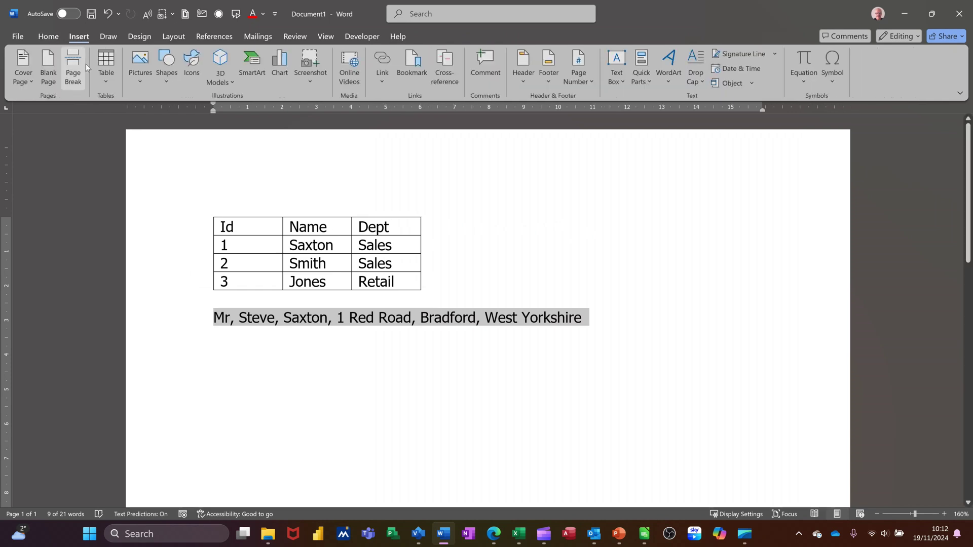
{"action": "left_click", "coordinate": [102, 80]}
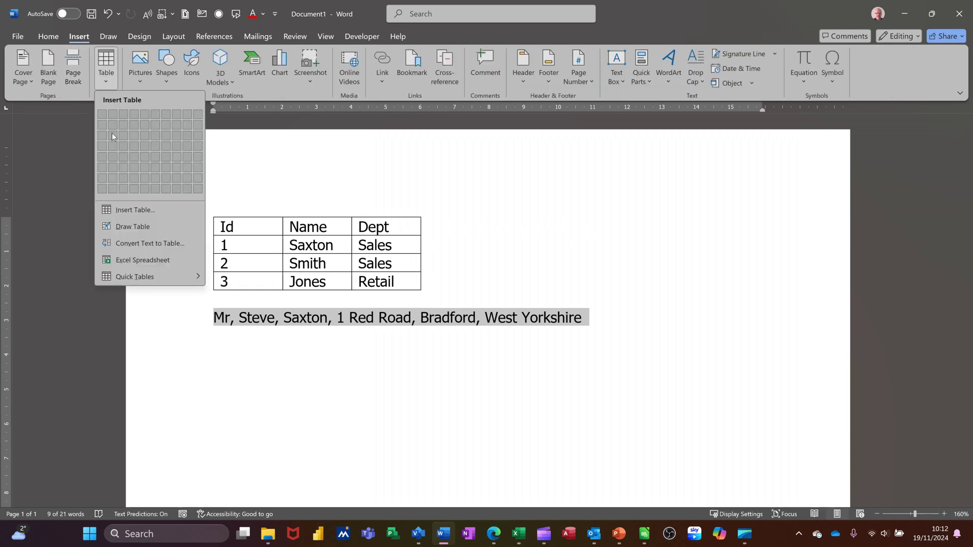
{"action": "left_click", "coordinate": [138, 247]}
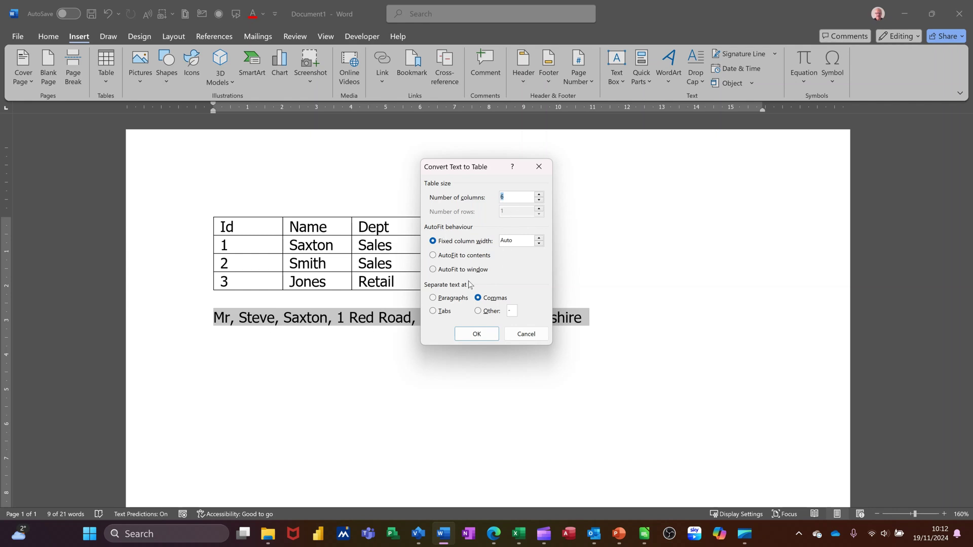
{"action": "left_click", "coordinate": [475, 334]}
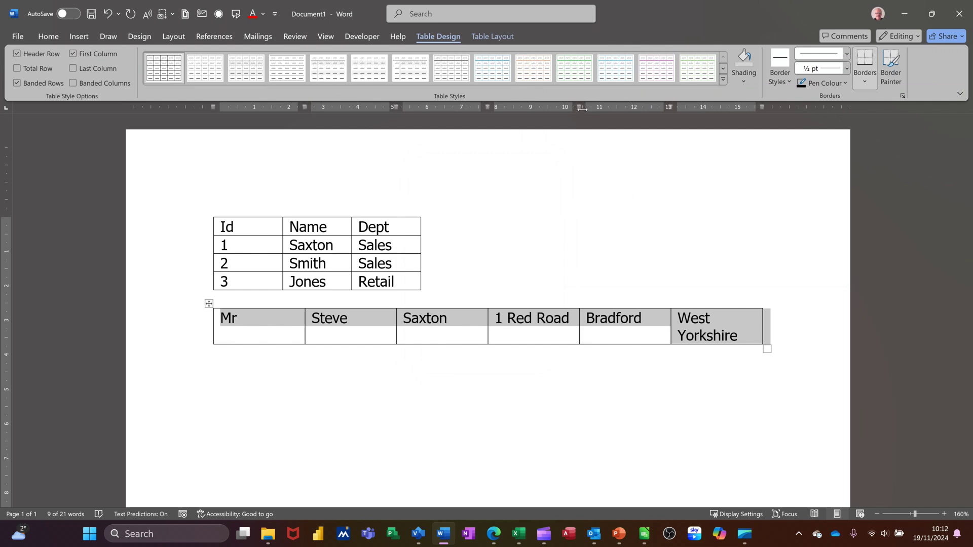
Narrow the address table's first column and widen the last so West Yorkshire fits on one line.
{"action": "mouse_move", "coordinate": [582, 109]}
{"action": "left_mouse_down"}
{"action": "mouse_move", "coordinate": [572, 110]}
{"action": "mouse_move", "coordinate": [584, 109]}
{"action": "left_mouse_up"}
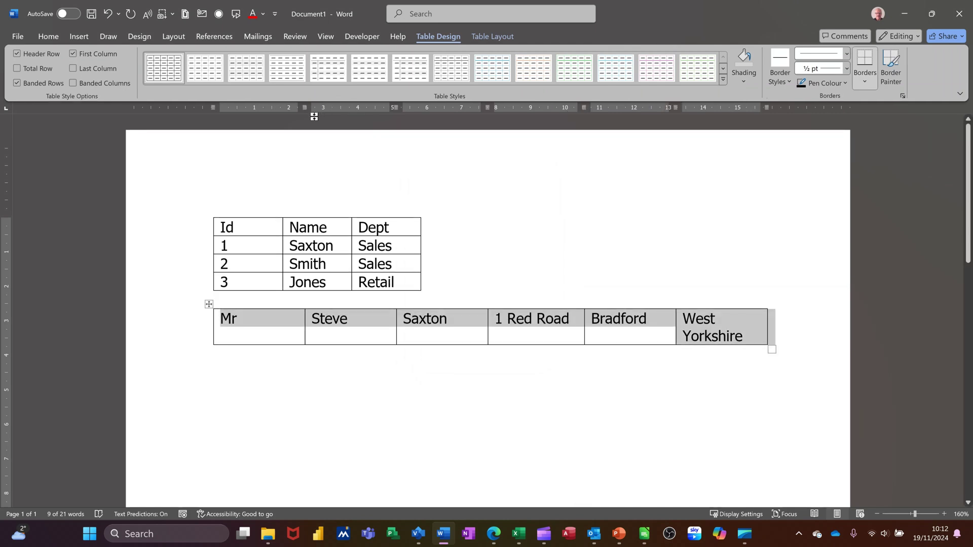
{"action": "left_click_drag", "start_coordinate": [305, 116], "coordinate": [244, 117]}
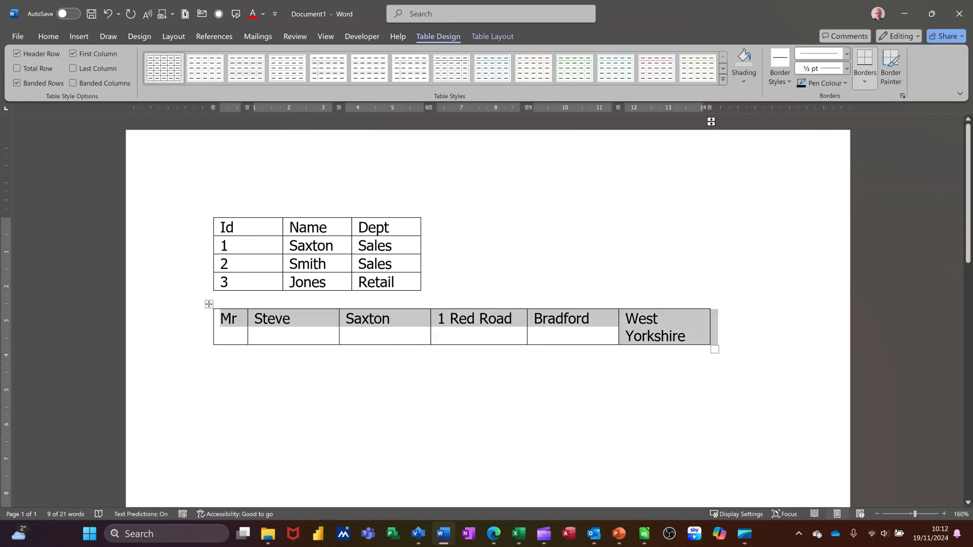
{"action": "left_click_drag", "start_coordinate": [717, 107], "coordinate": [734, 108]}
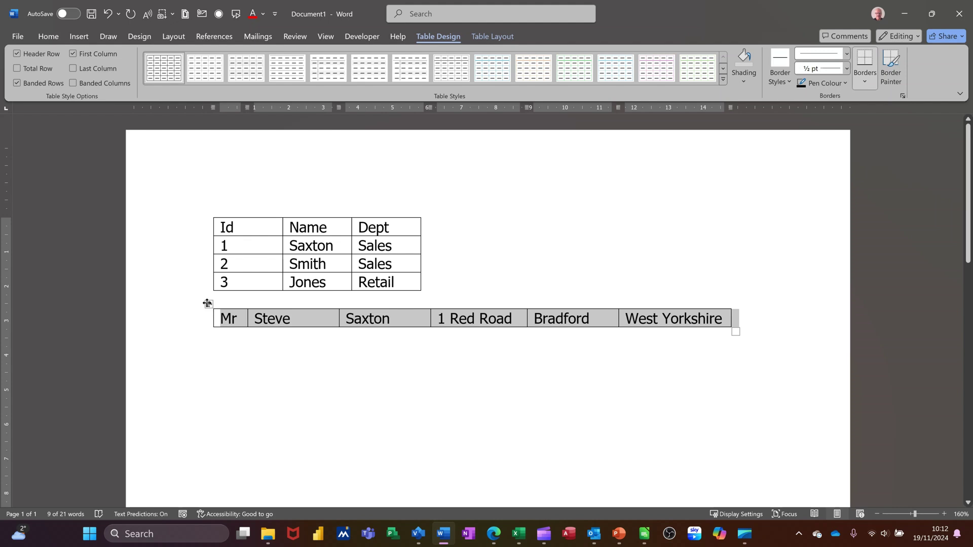
Select the address table and convert it back to text separated by commas.
{"action": "left_click", "coordinate": [208, 304]}
{"action": "left_click", "coordinate": [294, 325]}
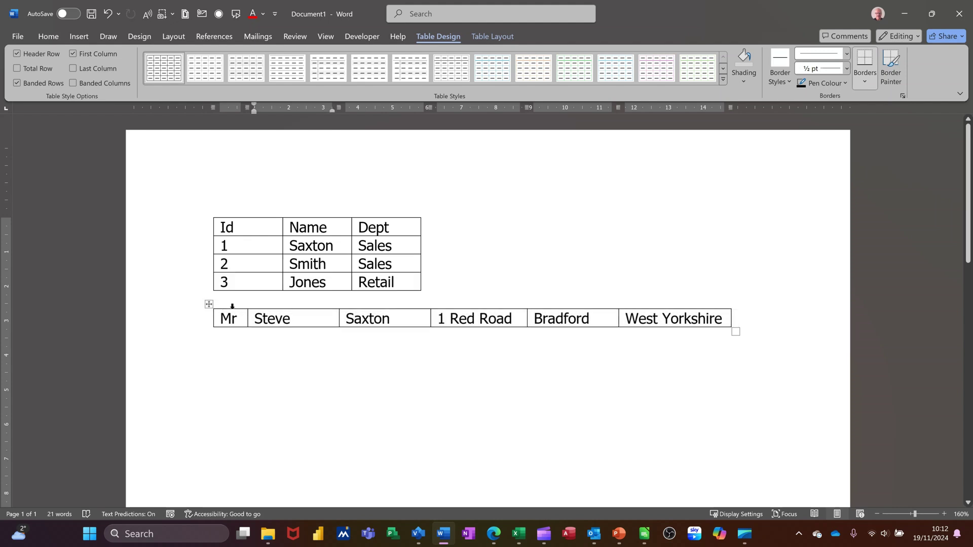
{"action": "left_click", "coordinate": [209, 303]}
{"action": "key", "text": "ctrl+z"}
{"action": "key", "text": "ctrl+z"}
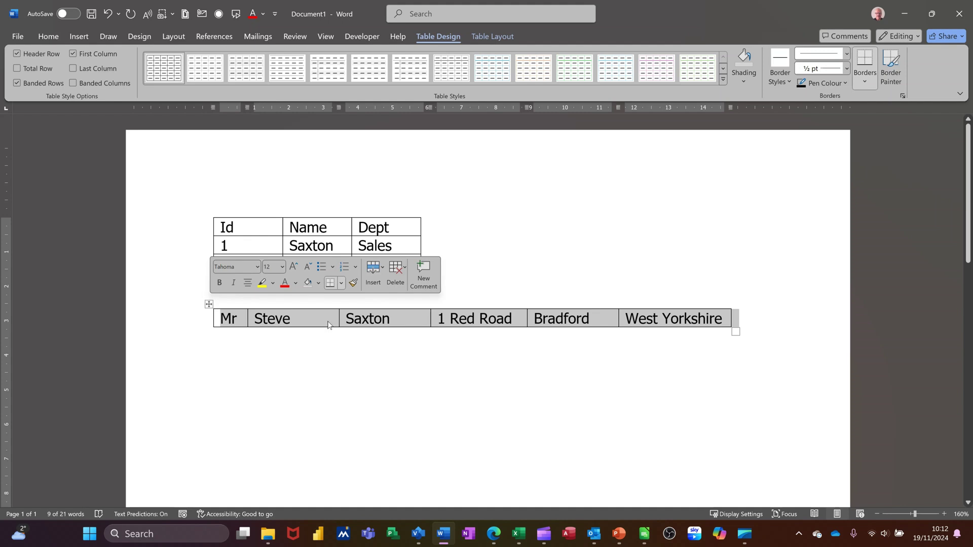
{"action": "left_click", "coordinate": [482, 36]}
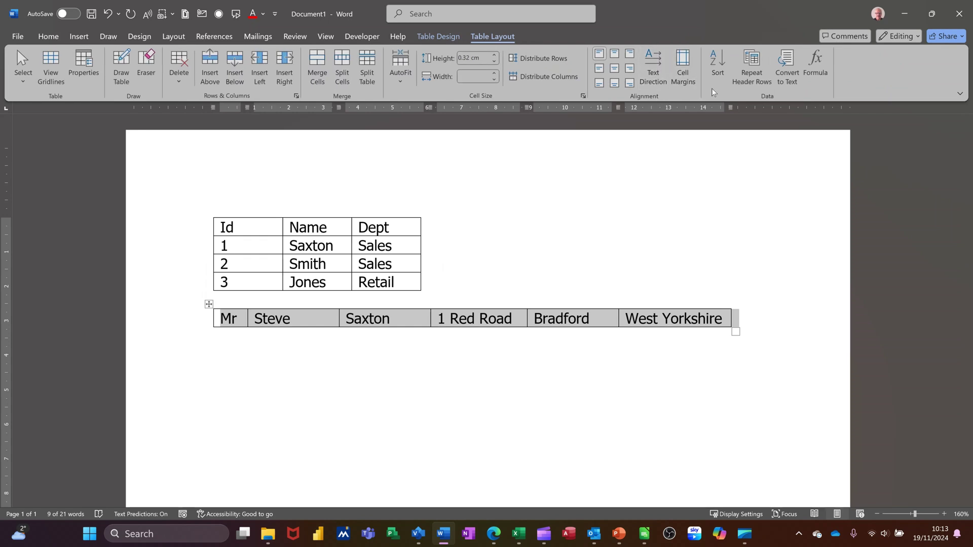
{"action": "left_click", "coordinate": [783, 60]}
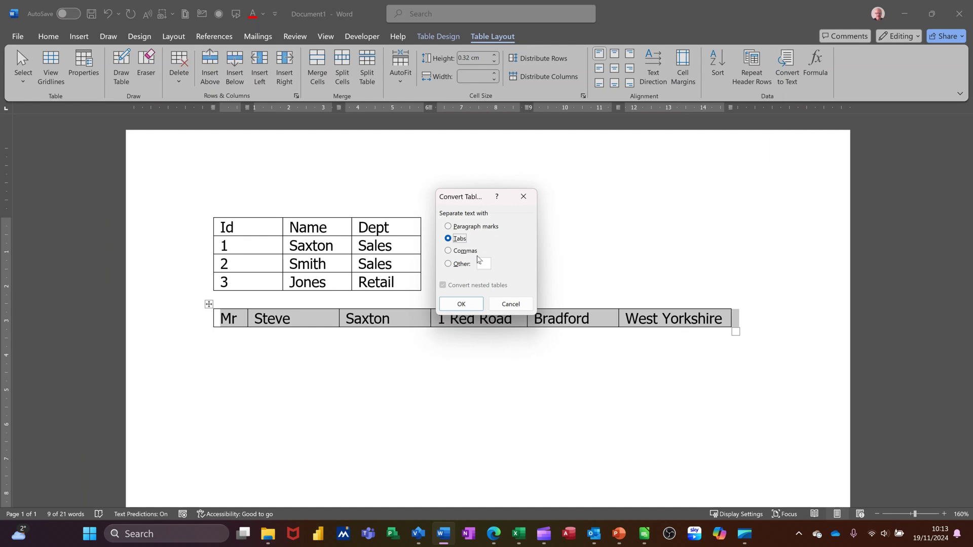
{"action": "left_click", "coordinate": [448, 251]}
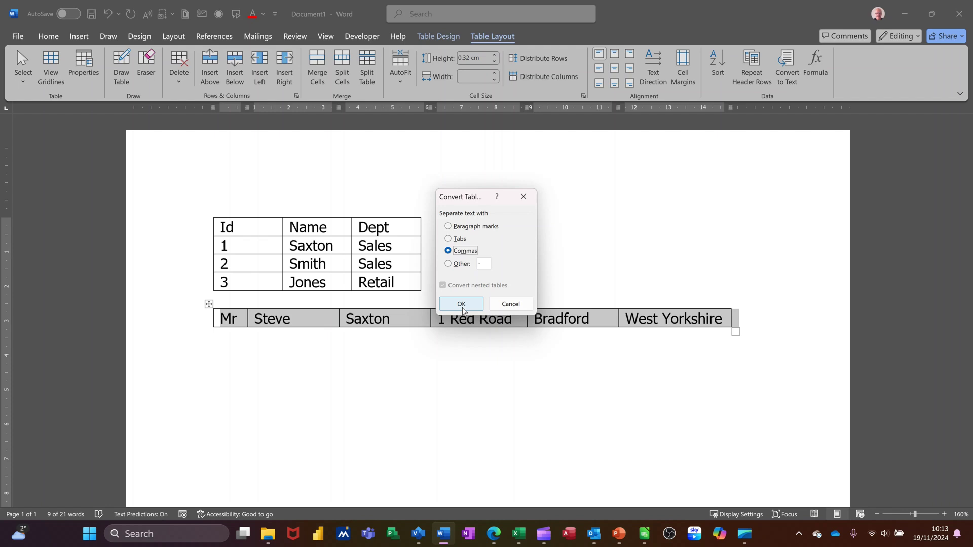
{"action": "left_click", "coordinate": [461, 304]}
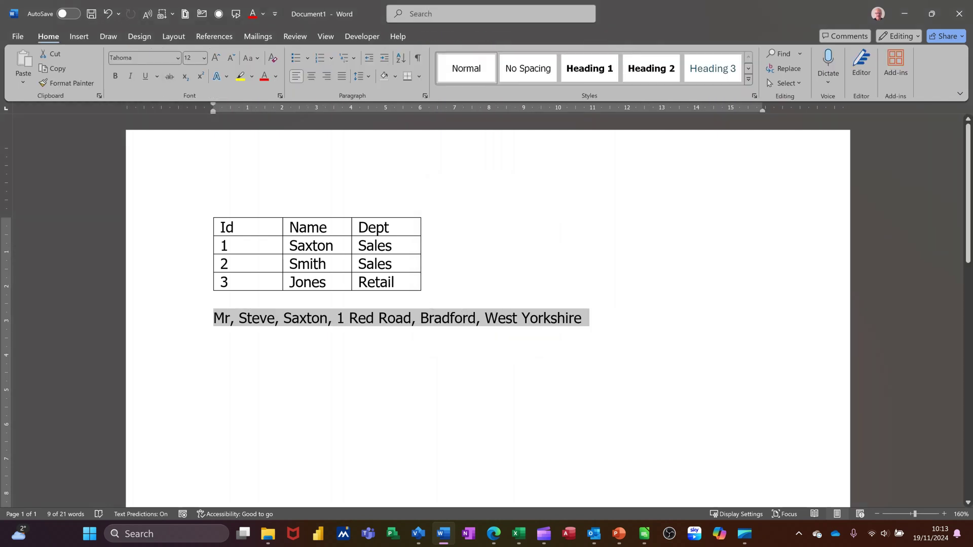